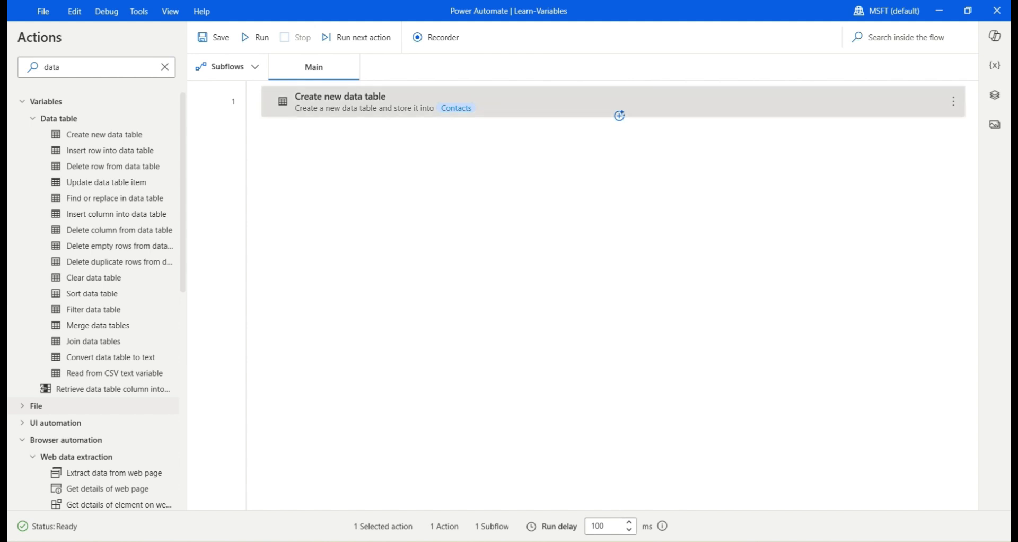
Open the Contacts data table's grid and step through its JoiningDate and Department columns.
double_click(619, 115)
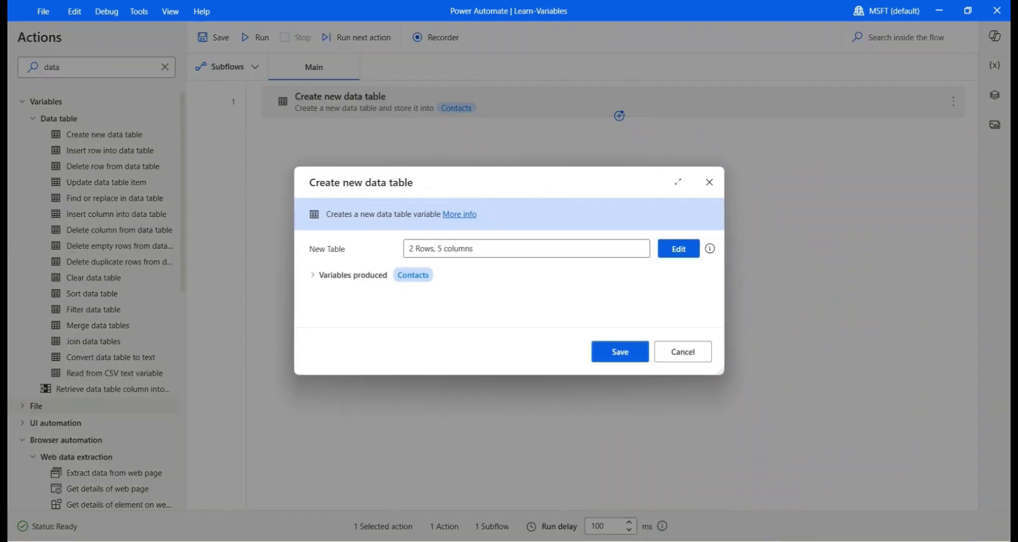
key(Return)
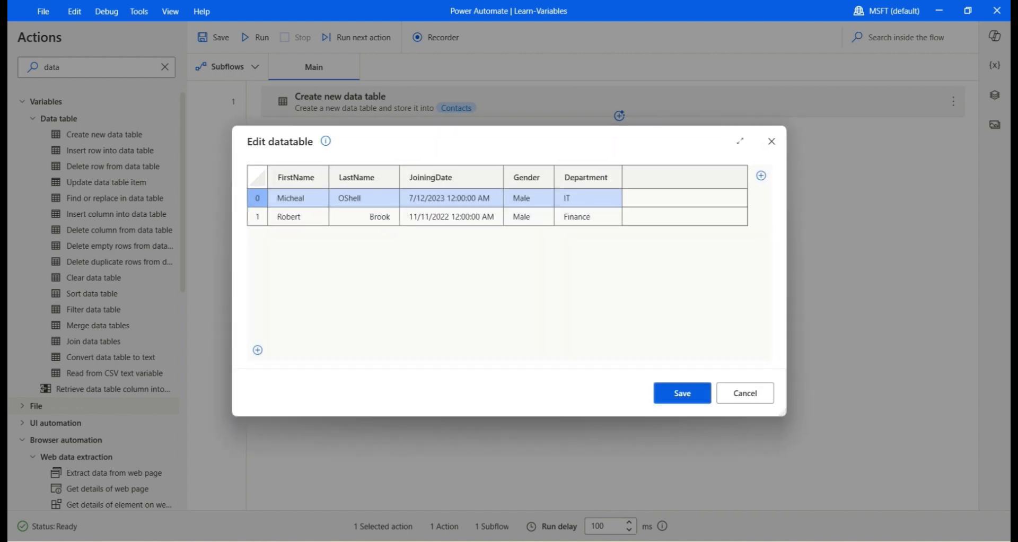
key(Tab)
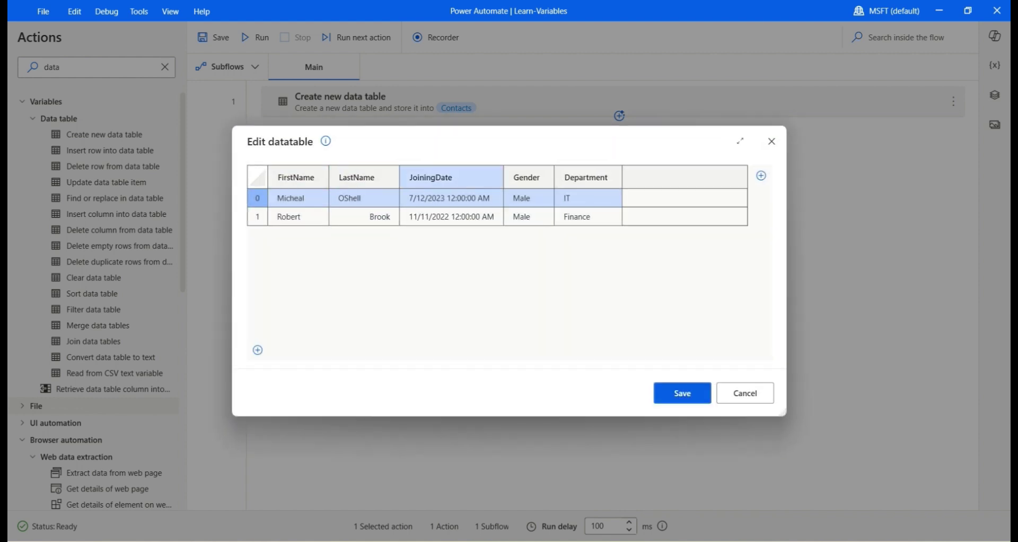
key(Tab)
key(Tab)
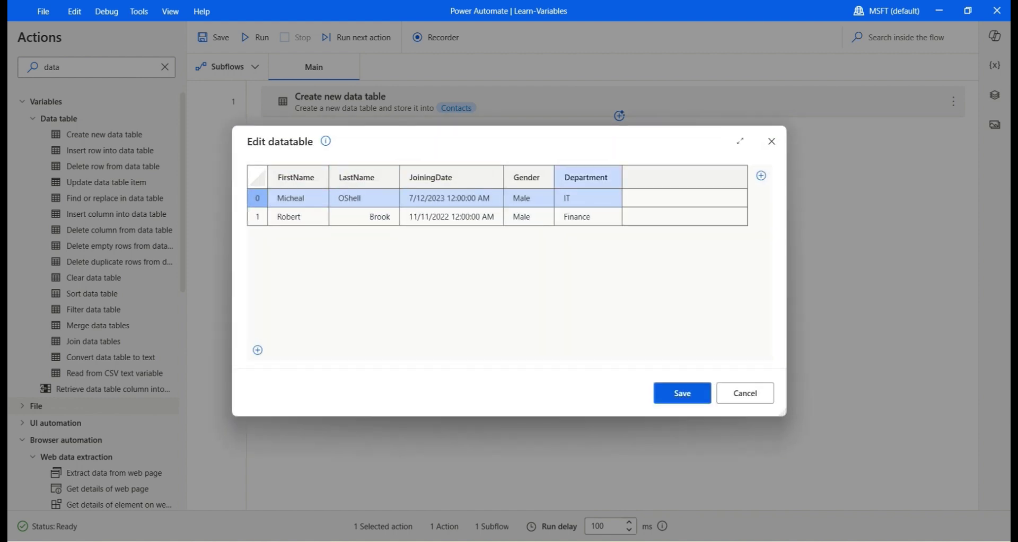
key(Tab)
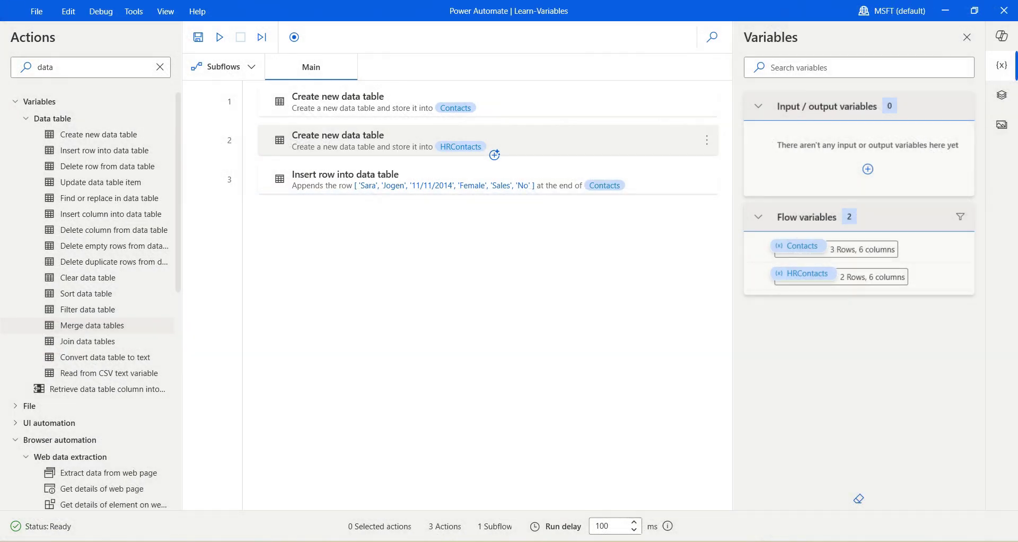
click(492, 153)
double_click(494, 153)
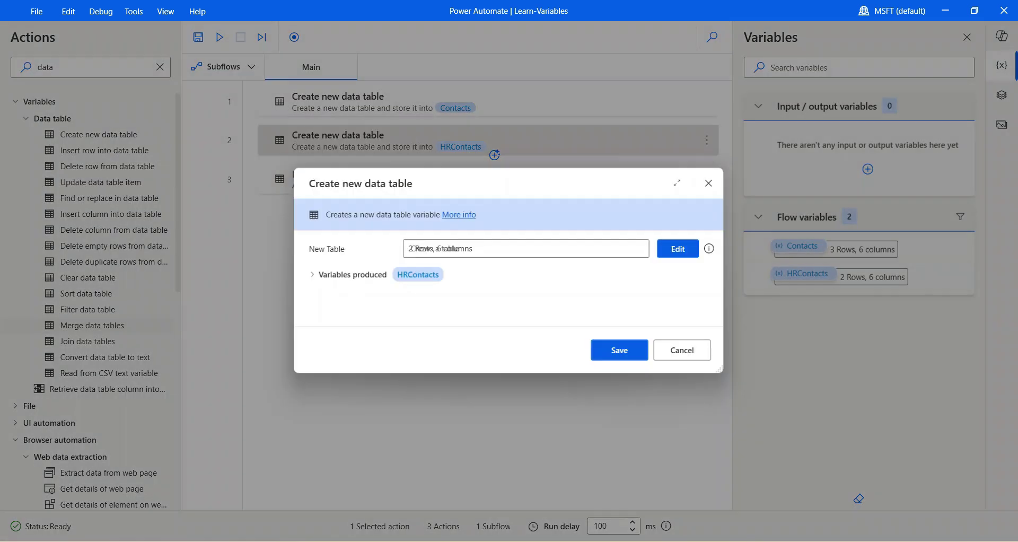
click(681, 249)
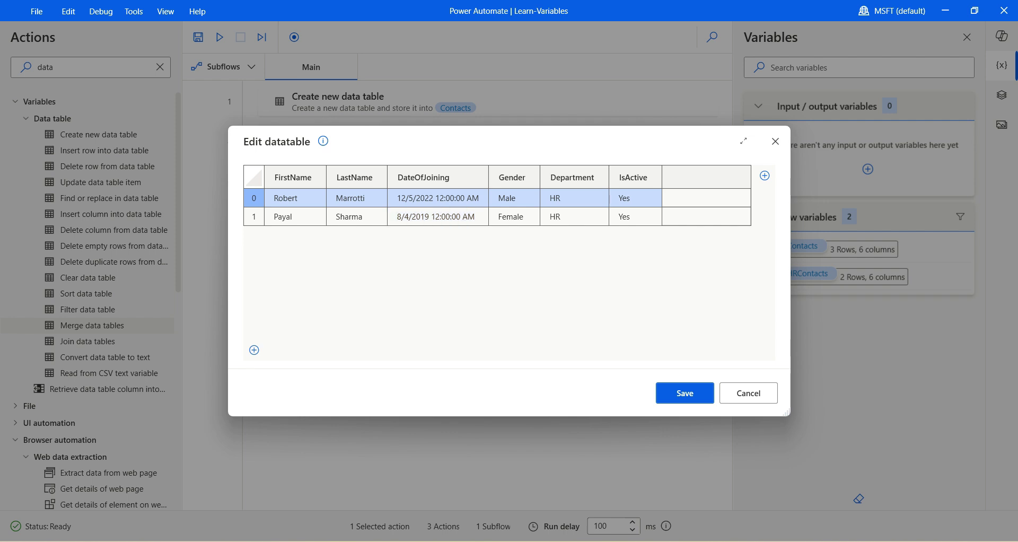
click(689, 395)
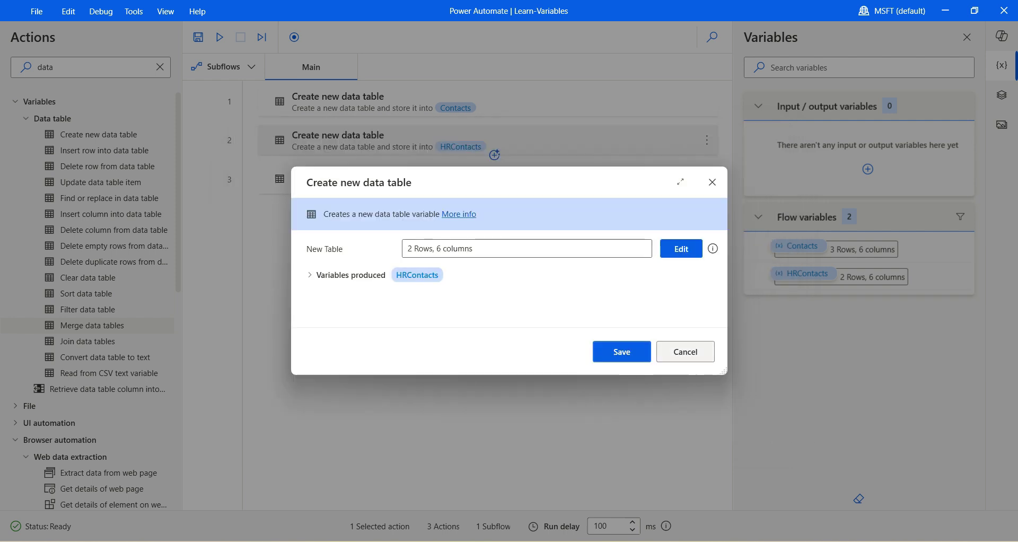
click(683, 350)
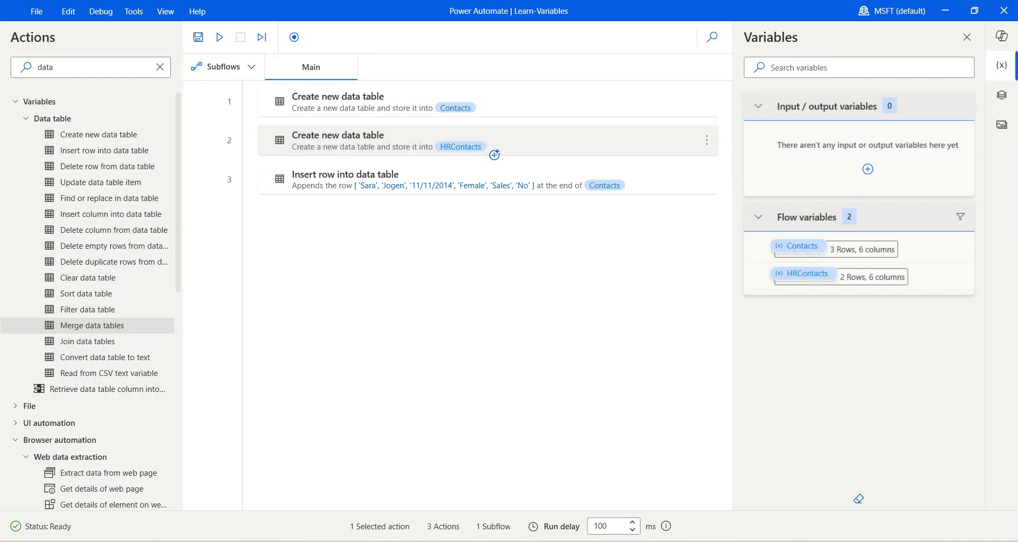
drag(92, 325, 425, 227)
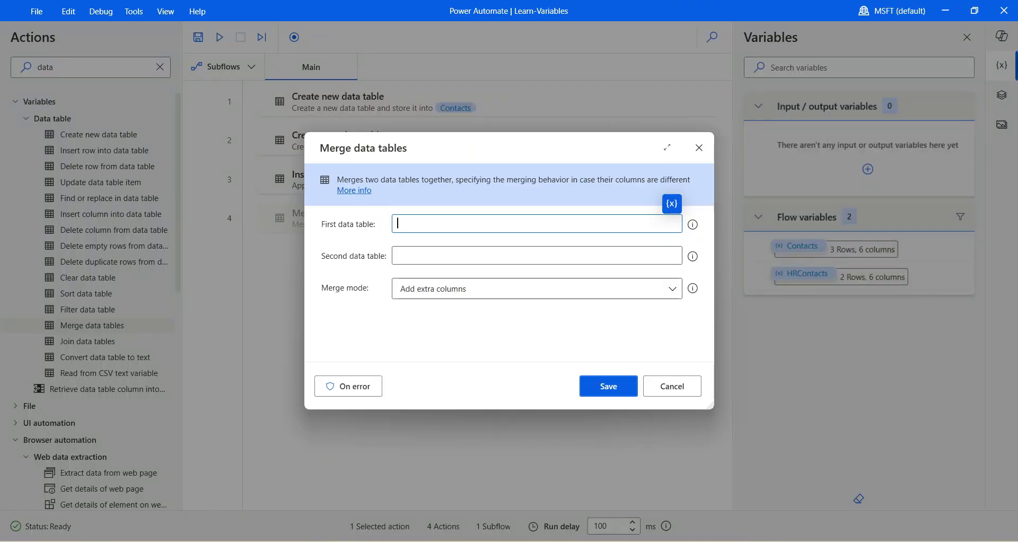
Set the merge step's first table to %Contacts% and second table to %HRContacts%.
click(672, 204)
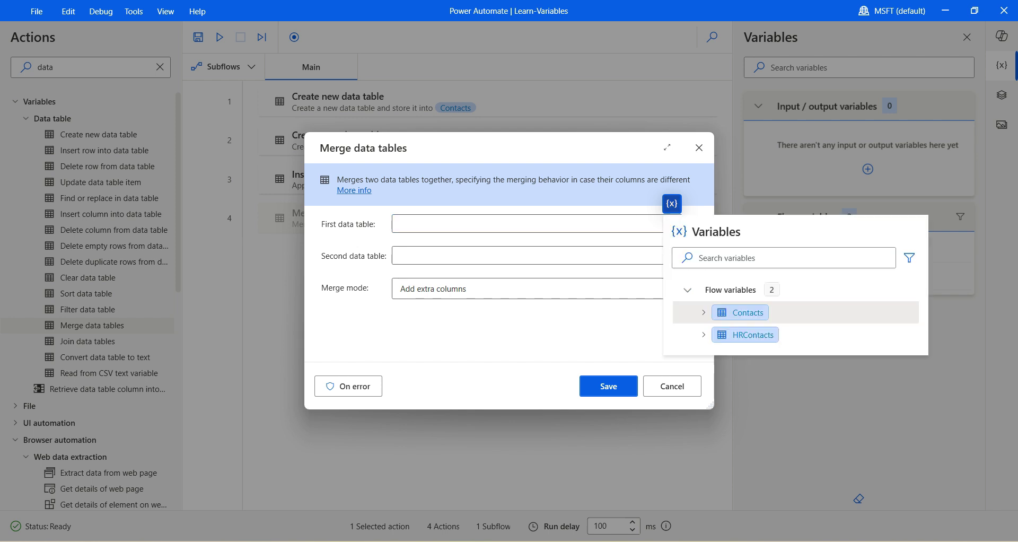
click(747, 312)
click(530, 255)
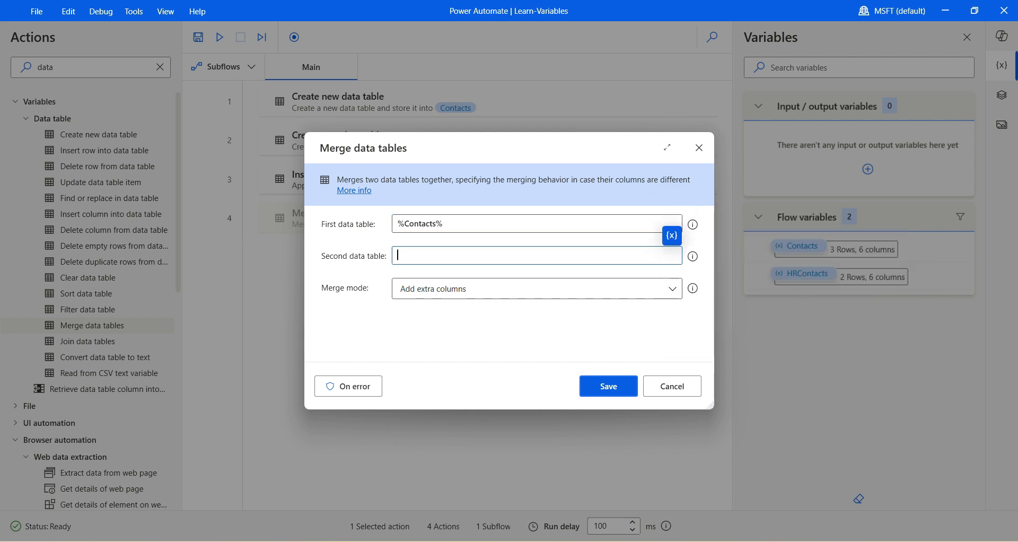
click(671, 235)
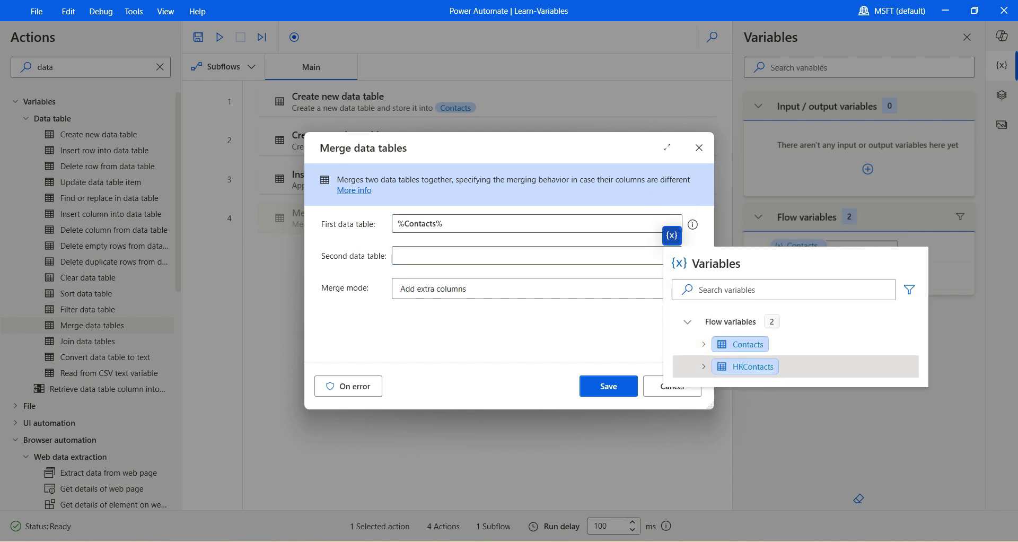
click(750, 365)
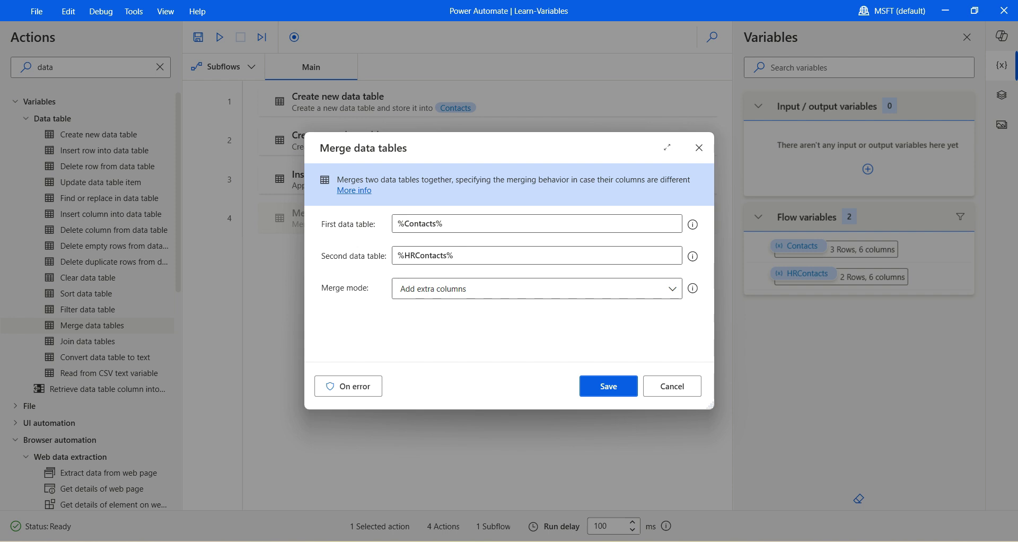
Keep the merge mode as Add extra columns and save the step.
mouse_move(693, 288)
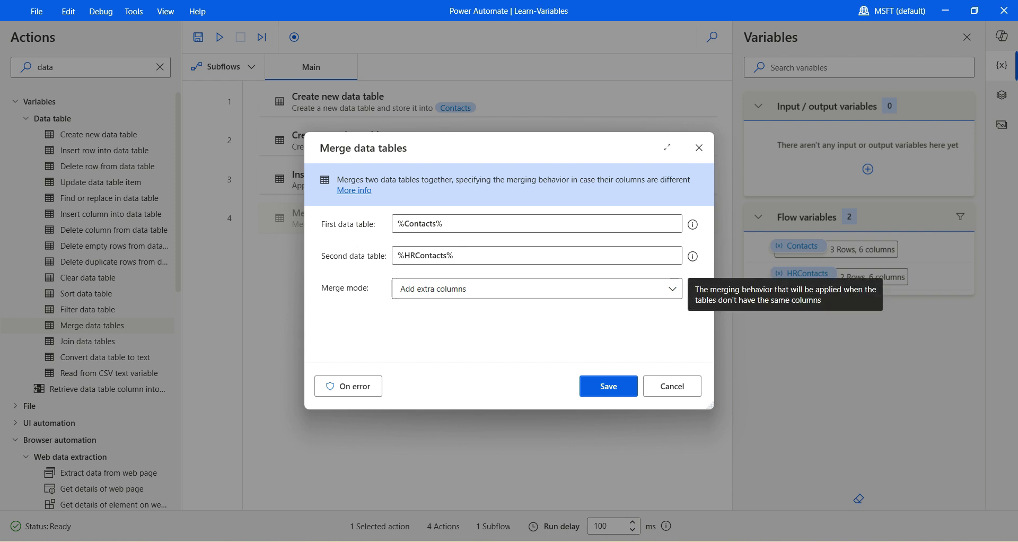
click(672, 289)
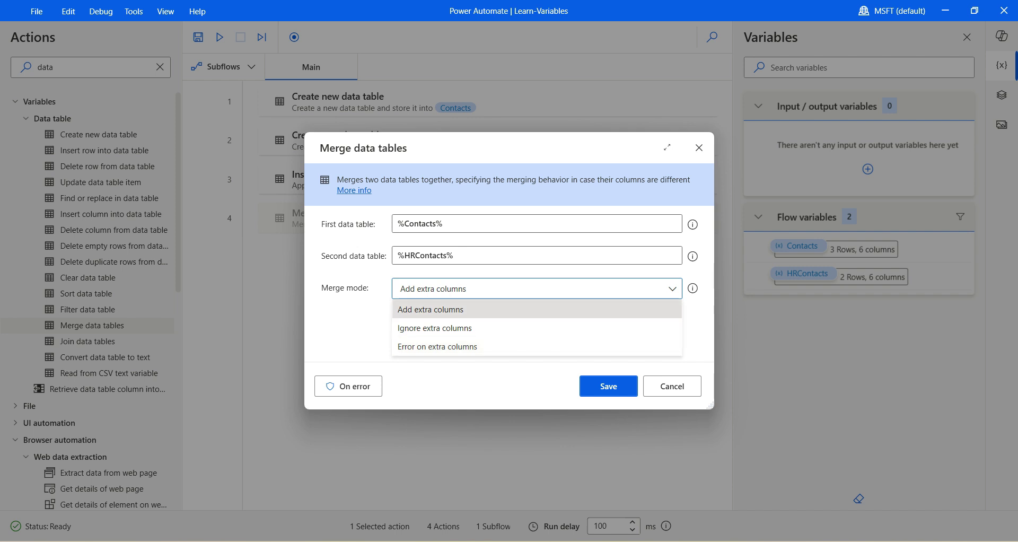
key(Return)
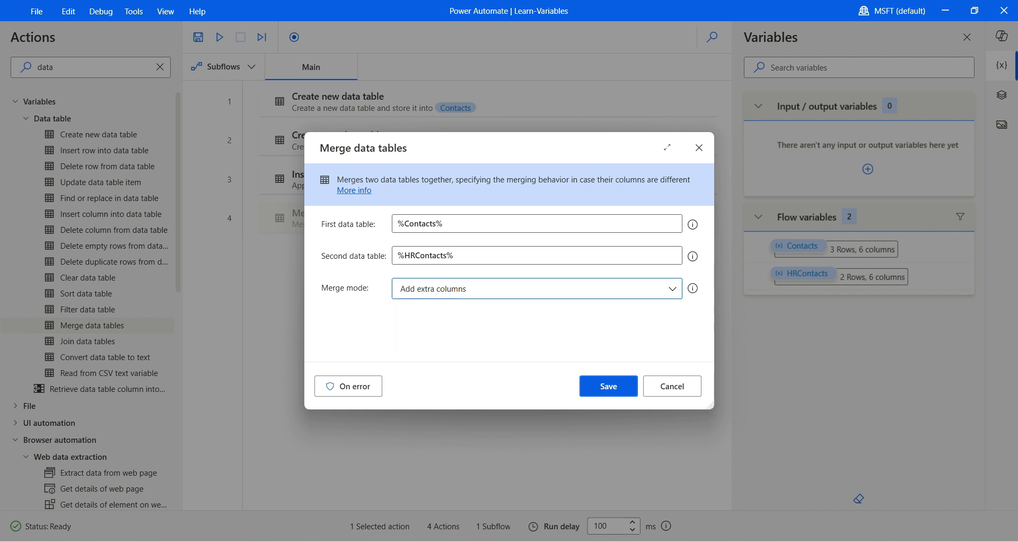
key(Return)
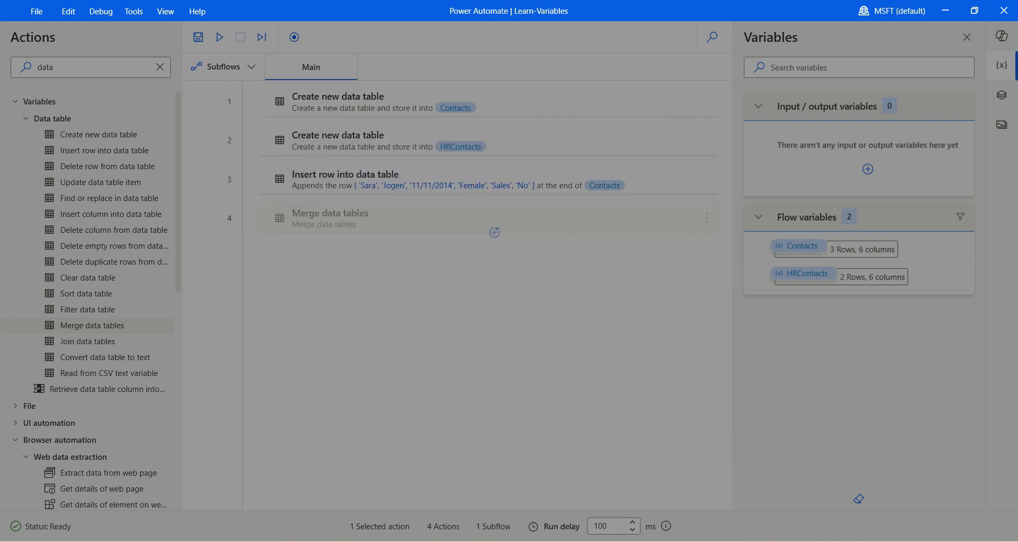
Run the flow and check Contacts now has 5 rows and 7 columns, including DateOfJoining.
key(F5)
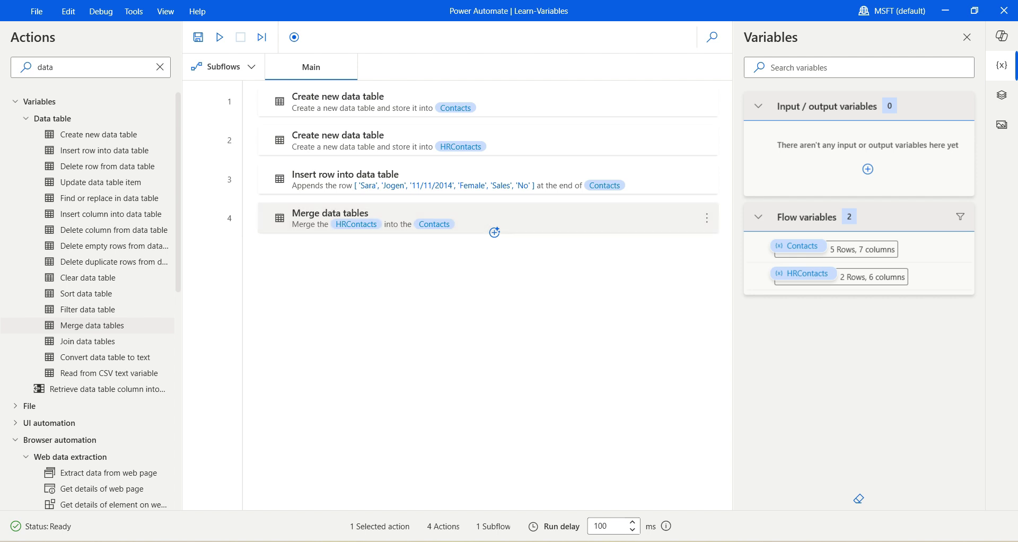
click(946, 249)
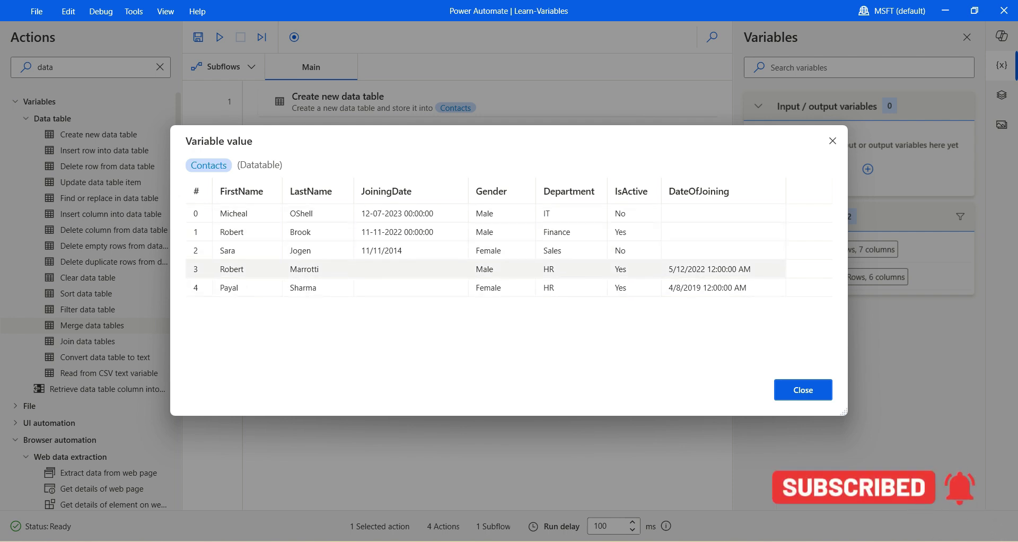
key(Escape)
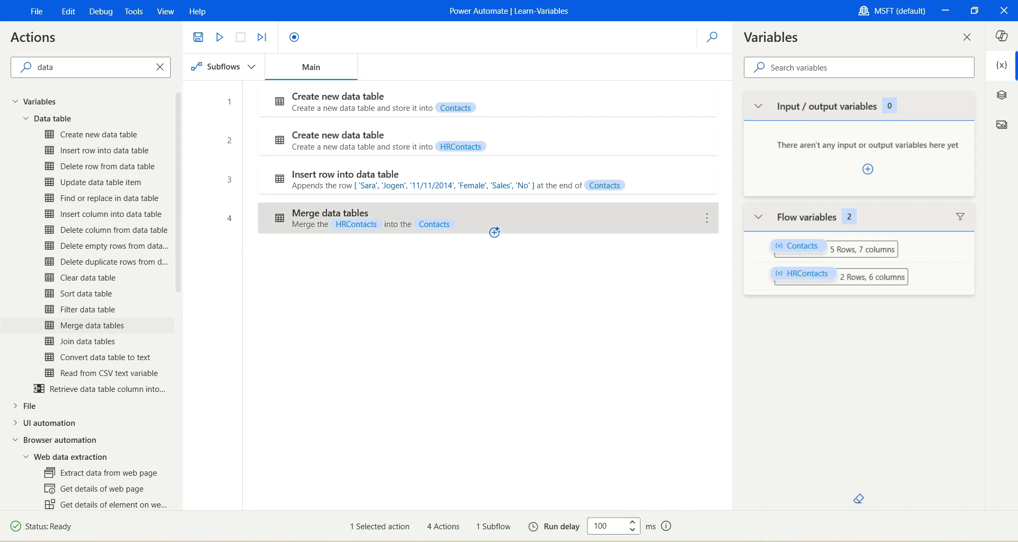
Change the Merge data tables mode to Ignore extra columns and save.
double_click(493, 223)
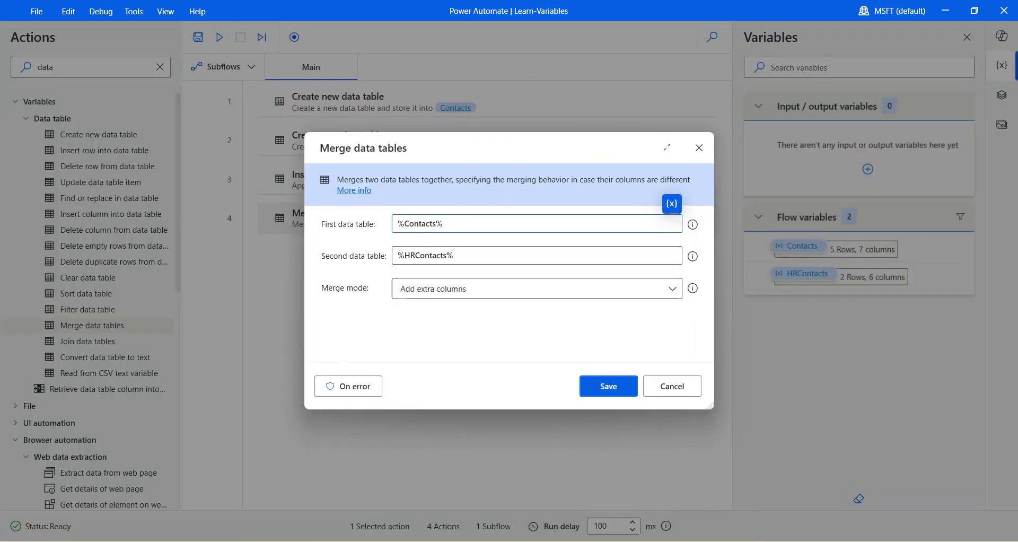
click(537, 288)
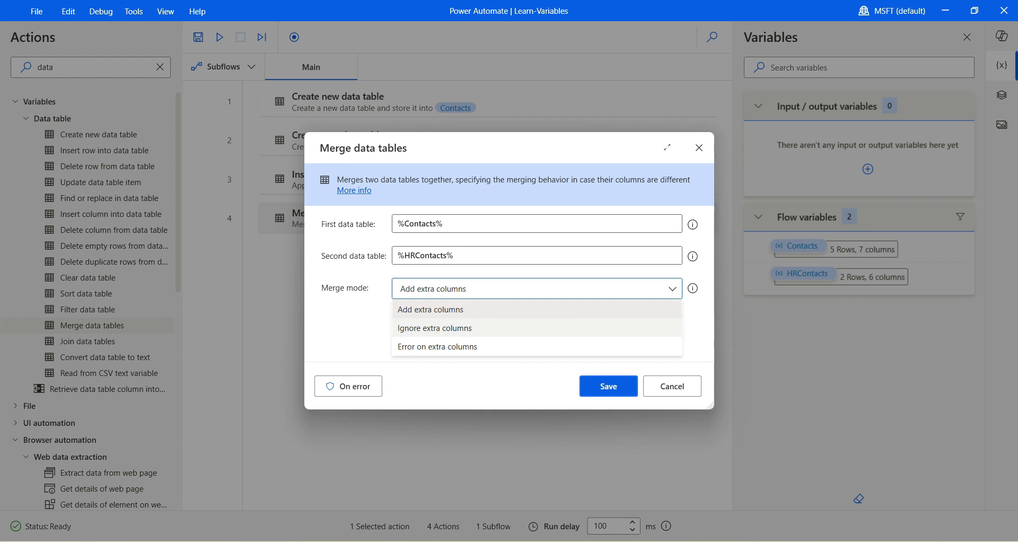
click(434, 328)
click(608, 386)
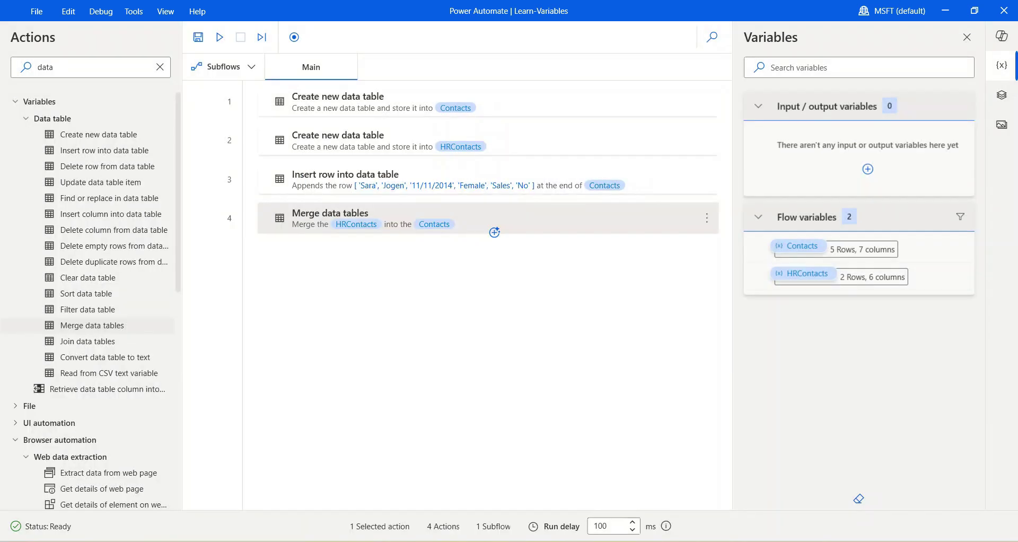
Rerun the flow and check Contacts shows 5 rows and 6 columns.
click(220, 37)
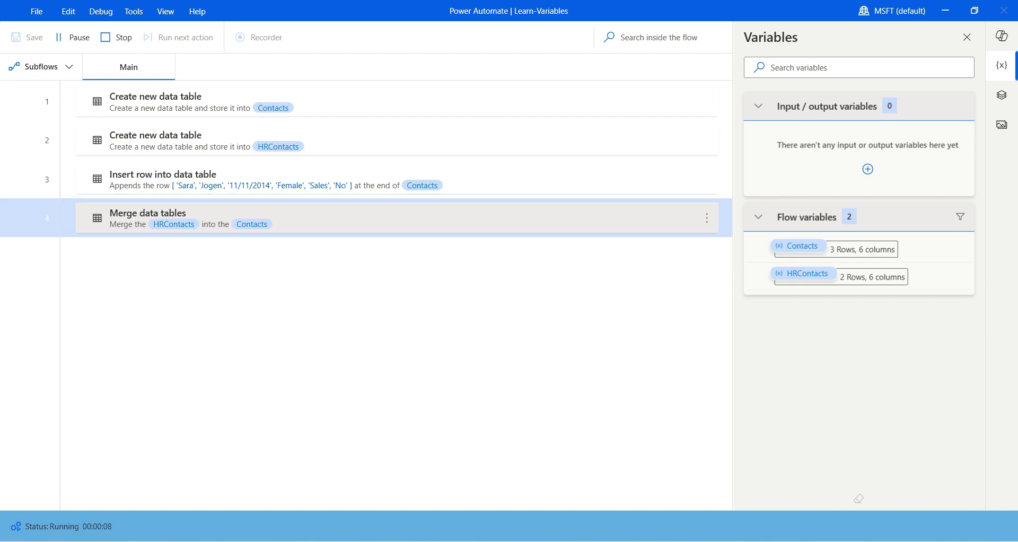
double_click(798, 247)
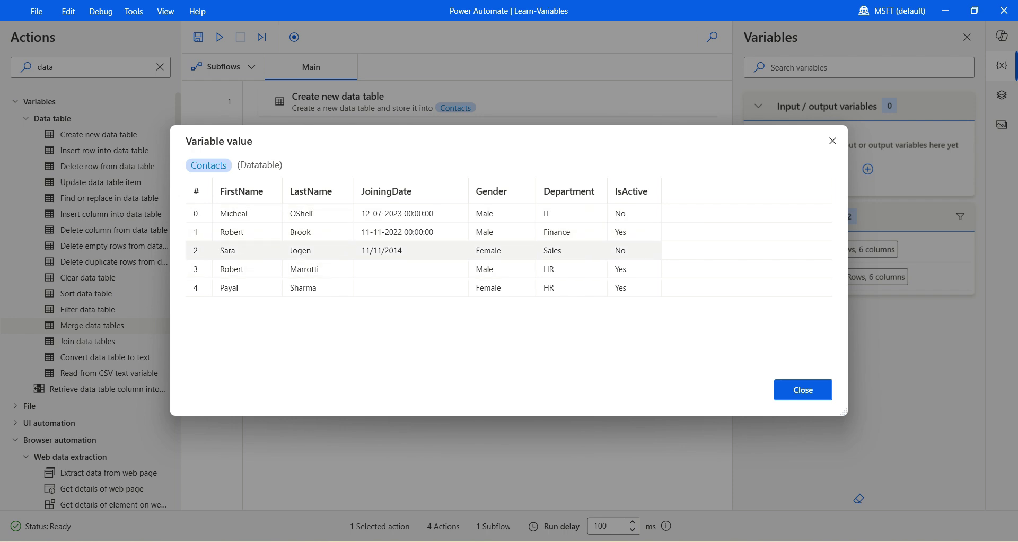
key(Escape)
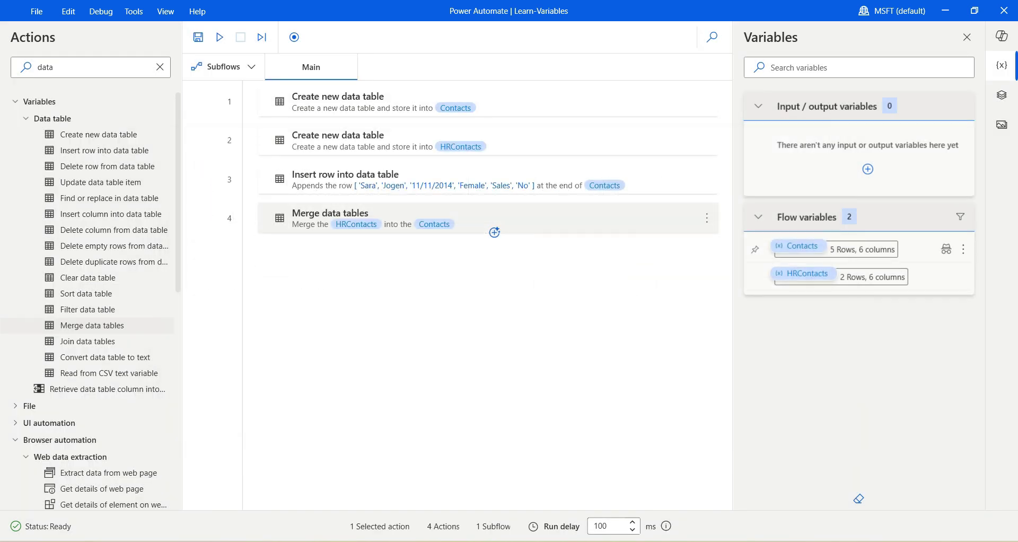
Switch the merge mode to Error on extra columns, rerun, and confirm Contacts keeps 3 rows.
double_click(494, 228)
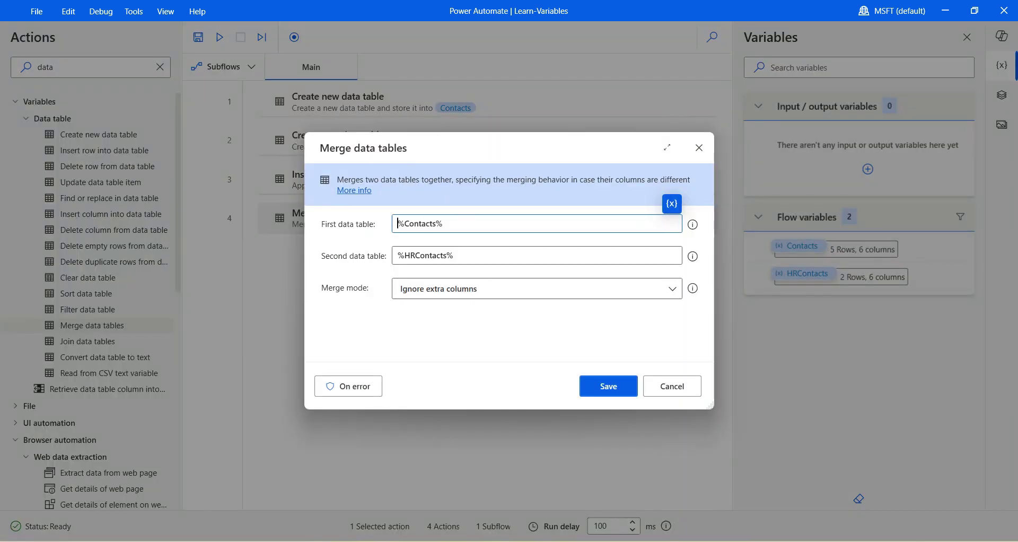
click(537, 288)
click(440, 346)
key(Return)
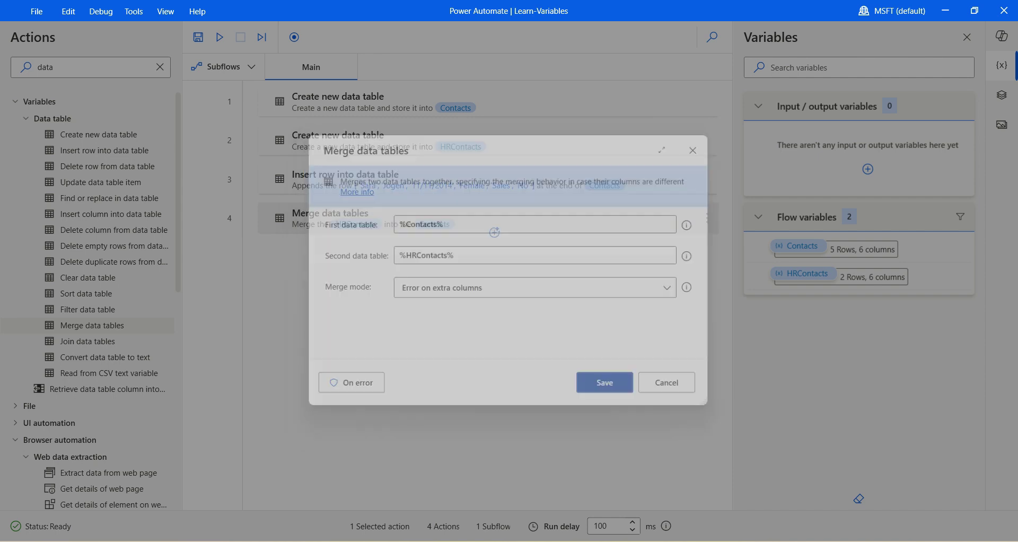
key(F5)
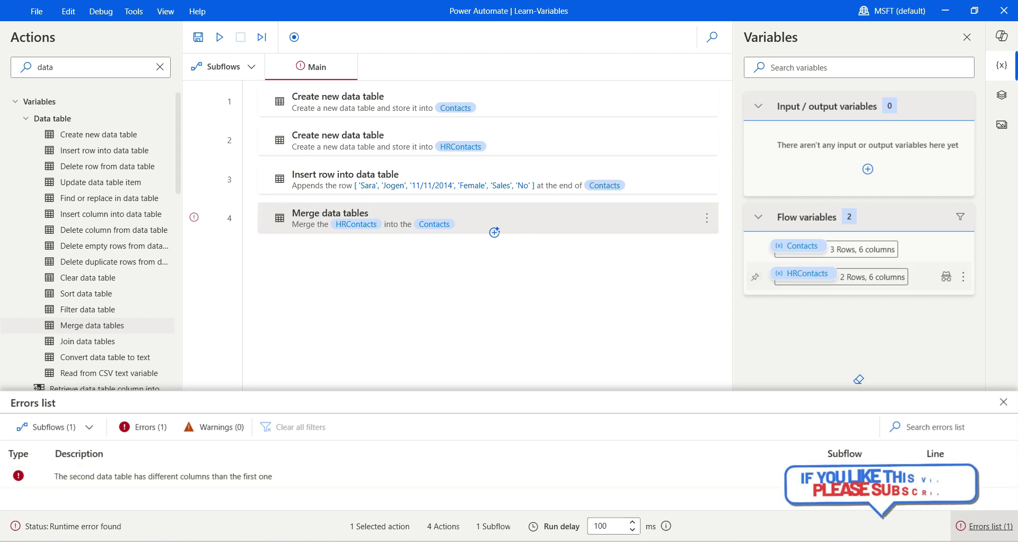
click(945, 249)
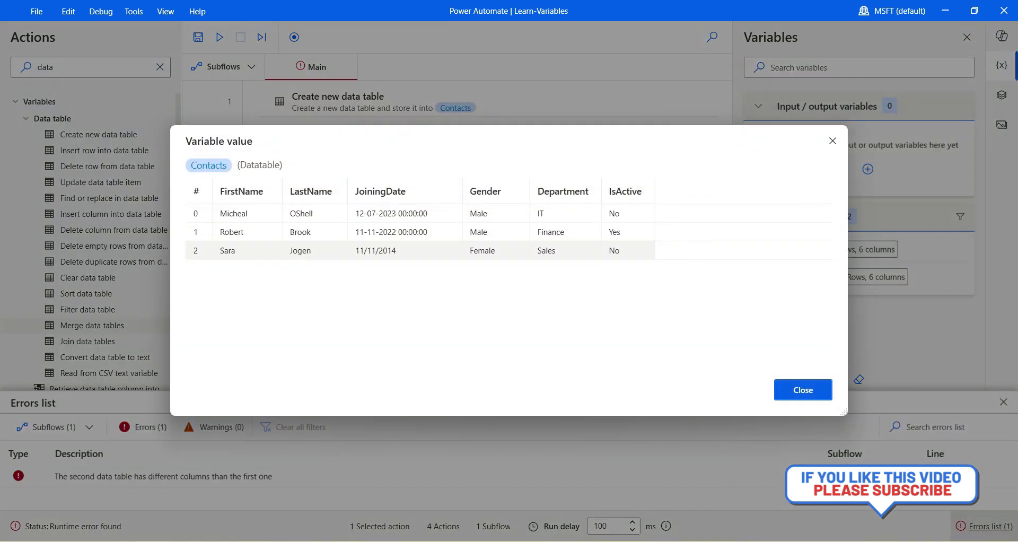